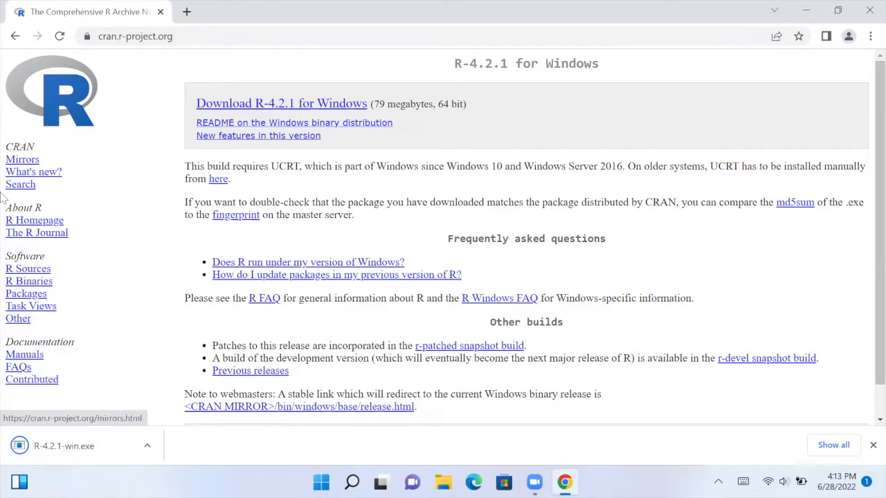
Launch the downloaded R-4.2.1-win.exe installer and choose English as the setup language.
click(98, 450)
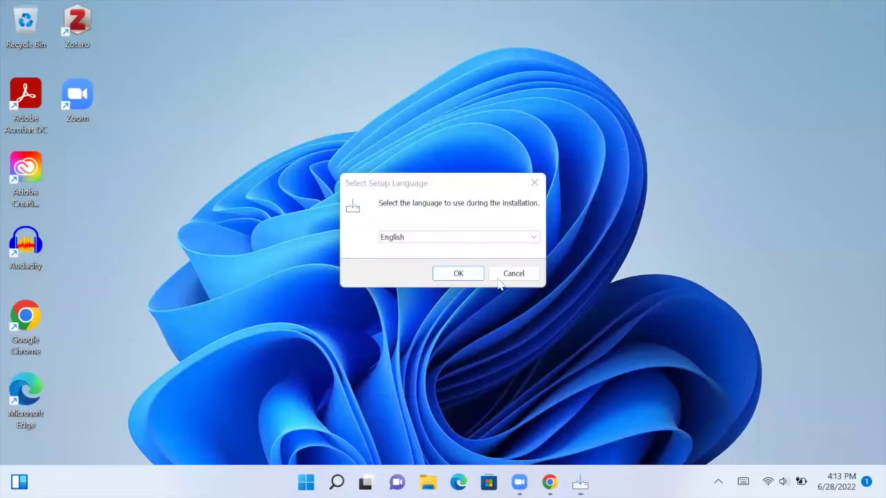
click(444, 240)
click(372, 264)
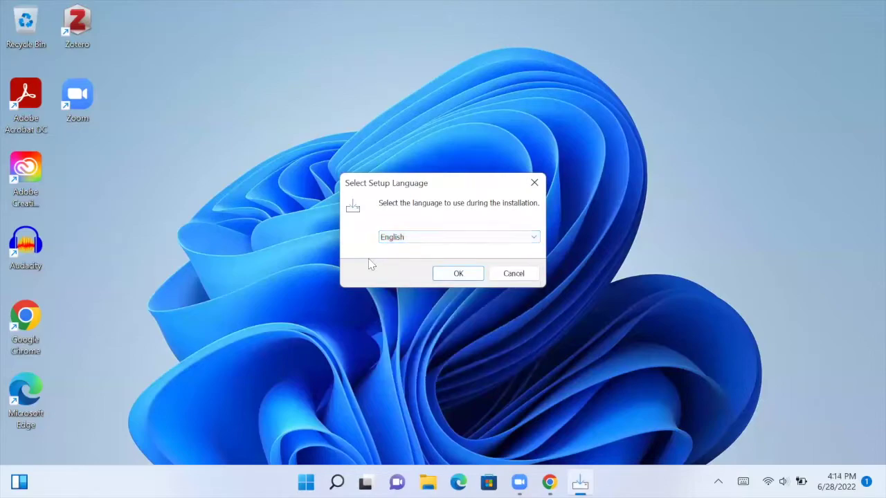
click(458, 273)
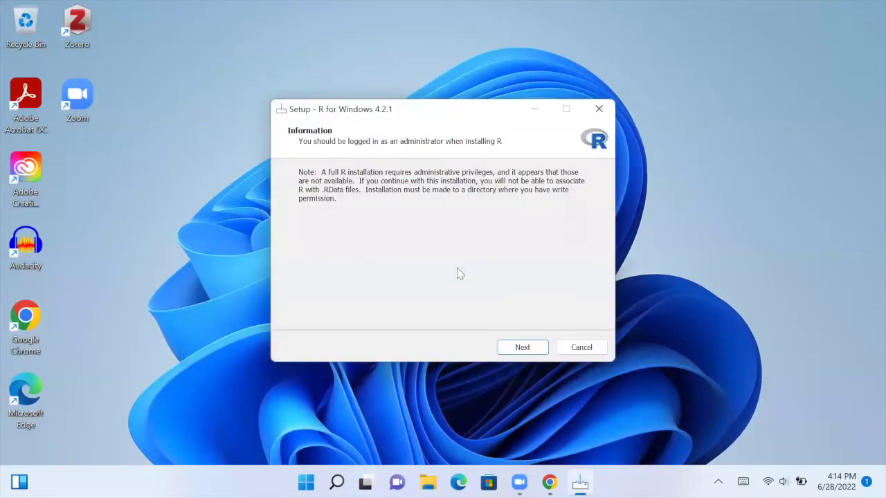
Install R for Windows 4.2.1 with the default folder, user installation components, startup options and desktop shortcut, and exit the setup wizard.
click(522, 347)
click(522, 350)
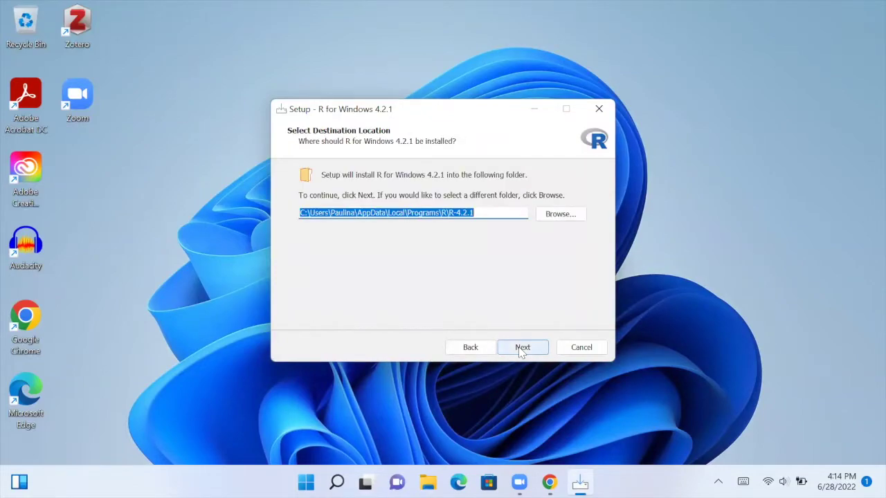
click(522, 350)
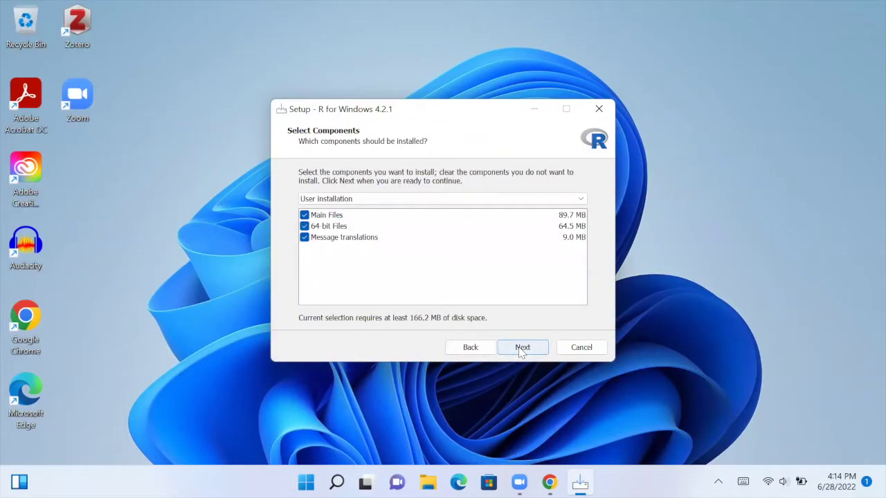
click(522, 351)
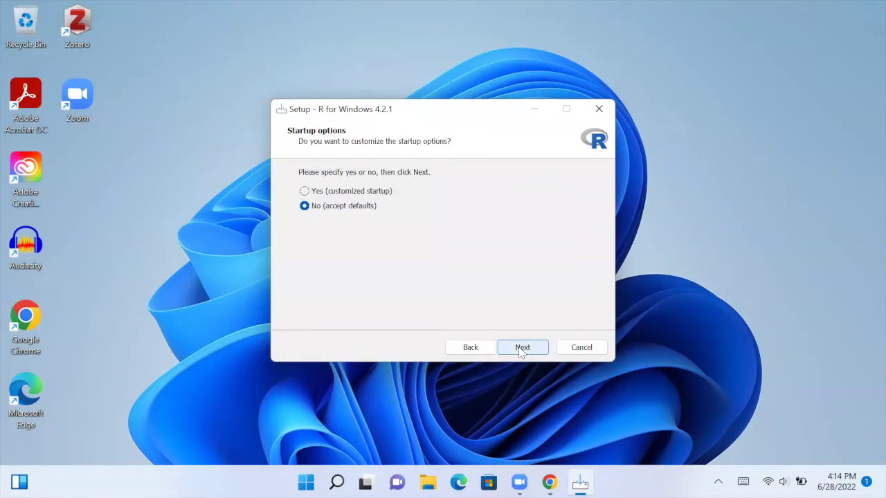
click(522, 350)
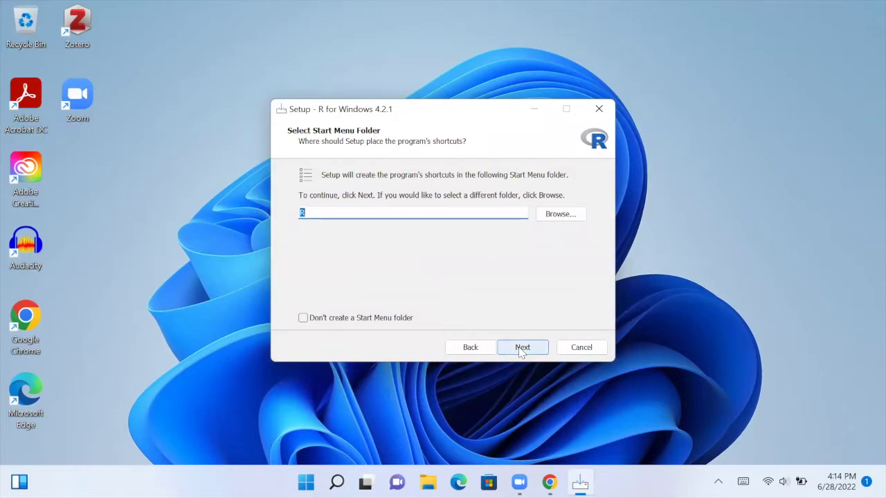
click(522, 350)
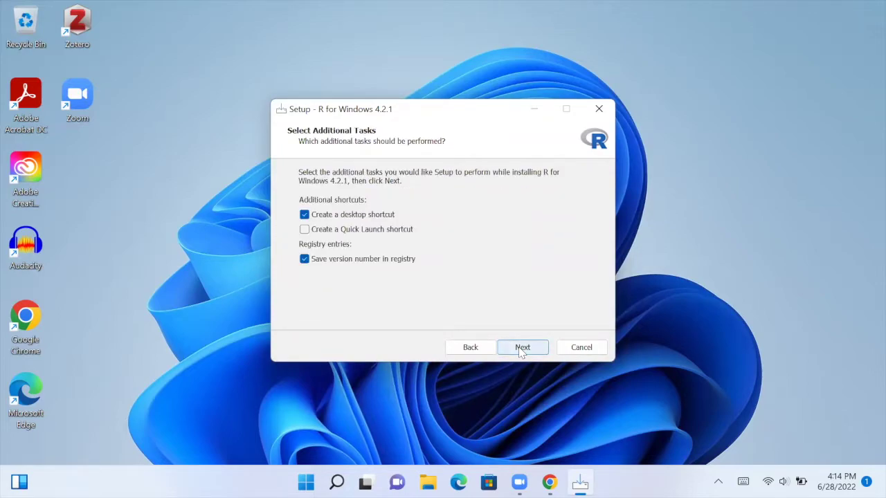
click(522, 350)
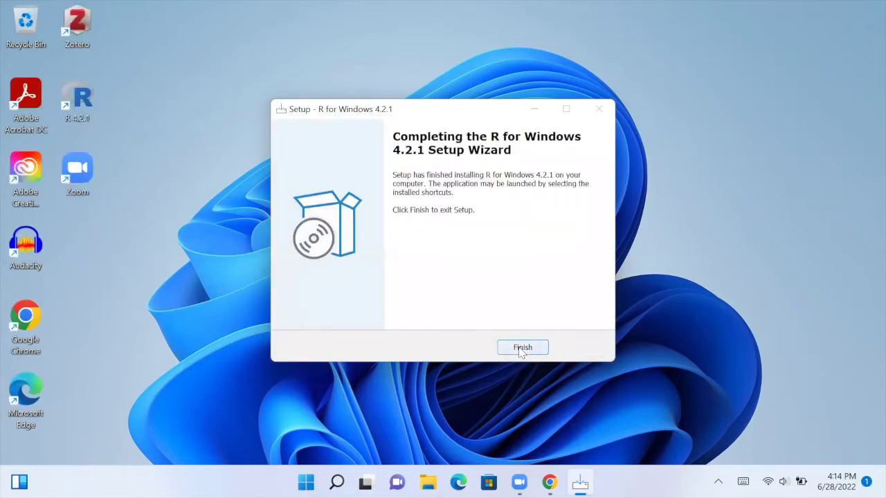
click(523, 348)
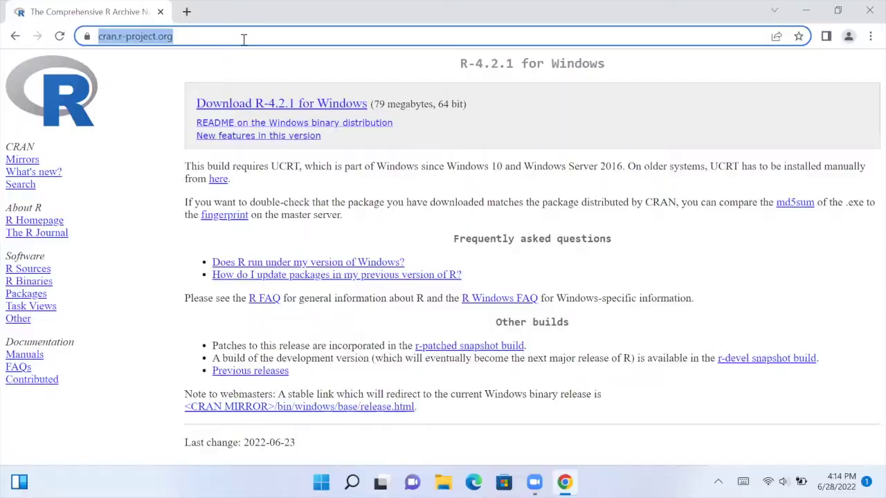
Go to cran.r-project.org/bin/windows/Rtools/ in the browser and download the Rtools42 installer from the RTools 4.2 page.
click(244, 36)
text(cran.r-)
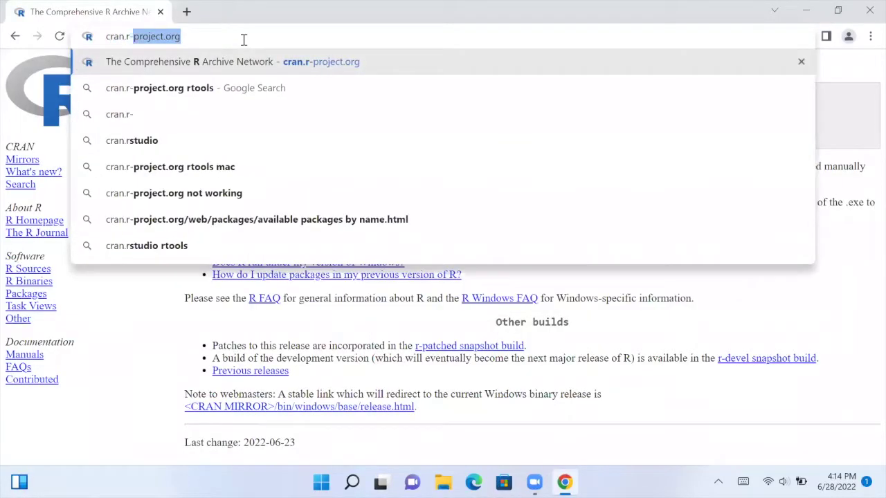
text(project.or)
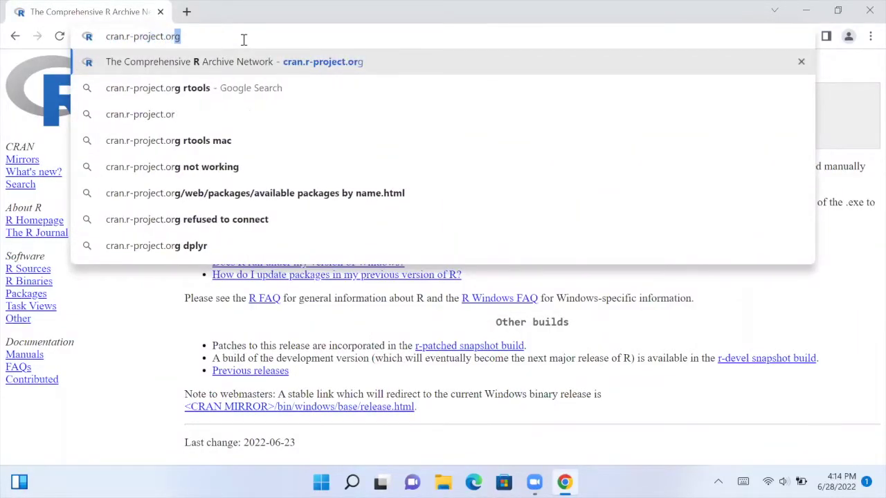
text(g/bin/w)
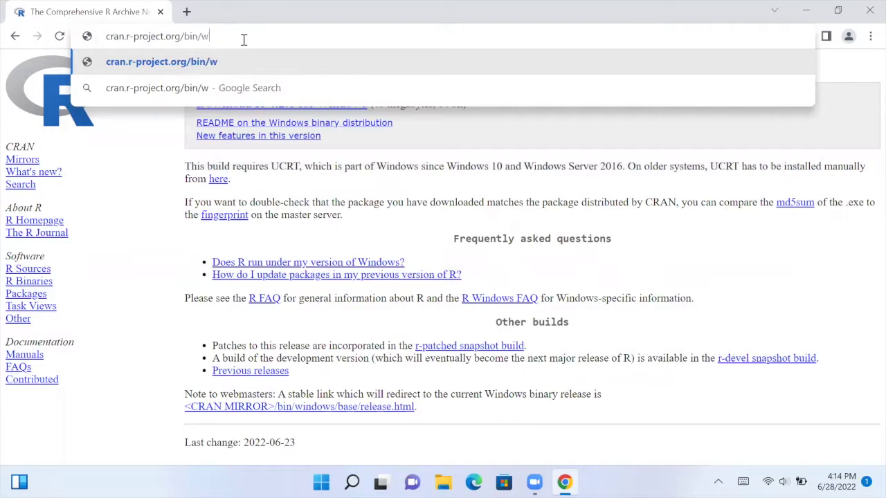
text(indows/Rtools/)
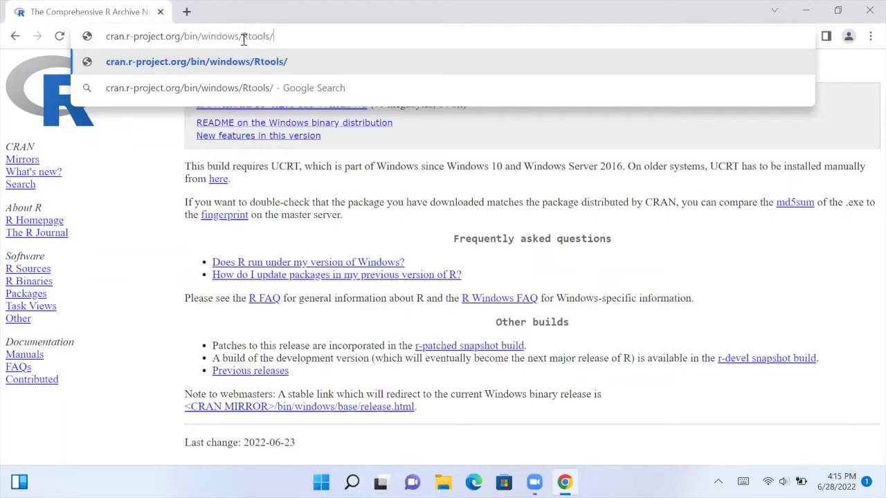
key(Return)
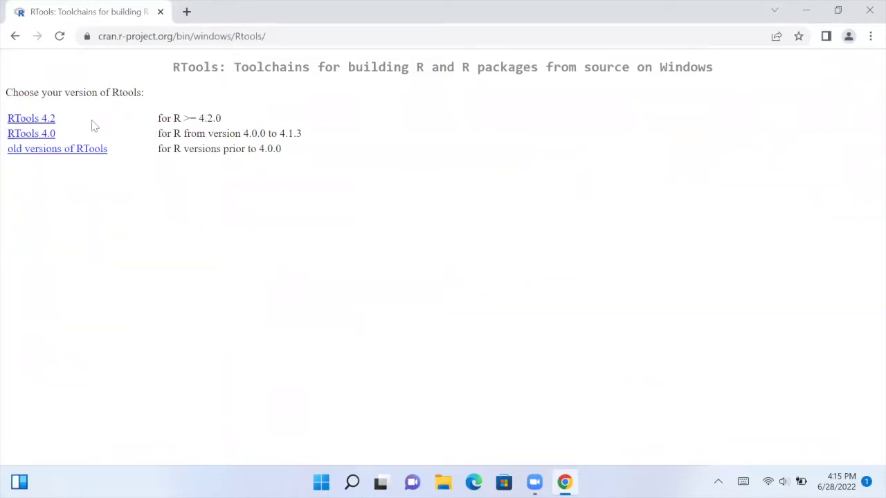
click(51, 120)
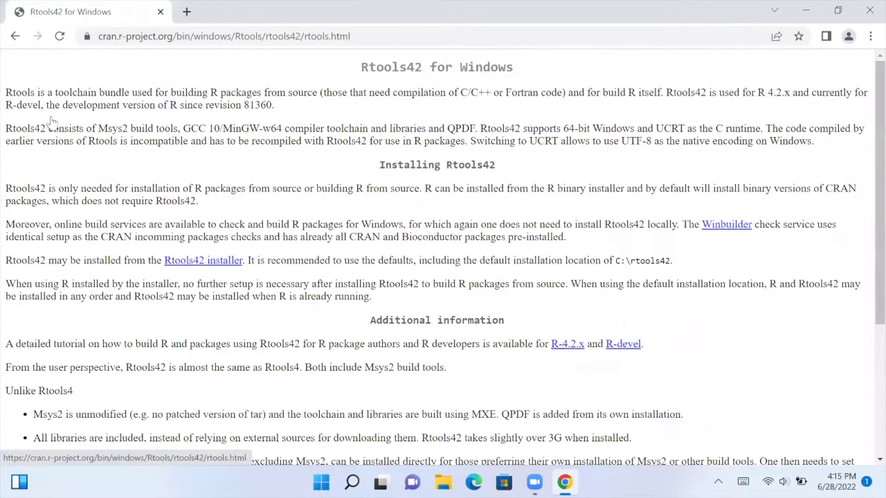
click(207, 267)
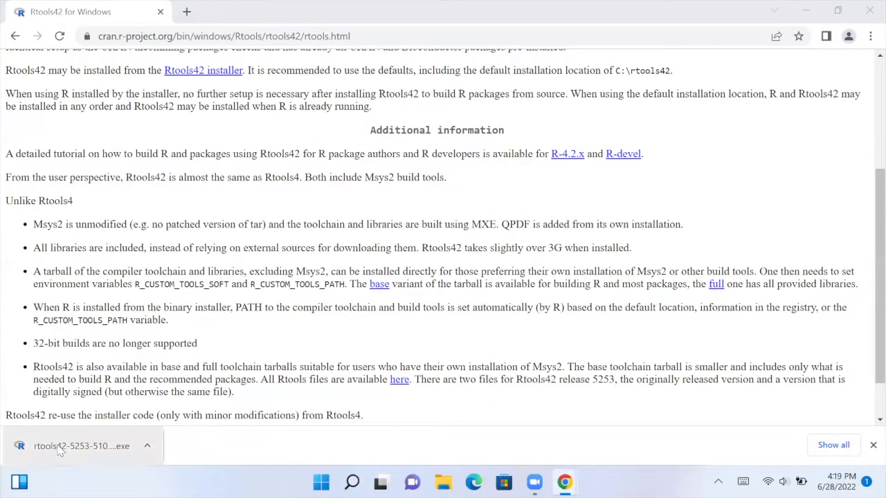
Run the downloaded Rtools42 installer, install to C:\rtools42 with the default additional tasks, and exit the setup wizard.
click(61, 449)
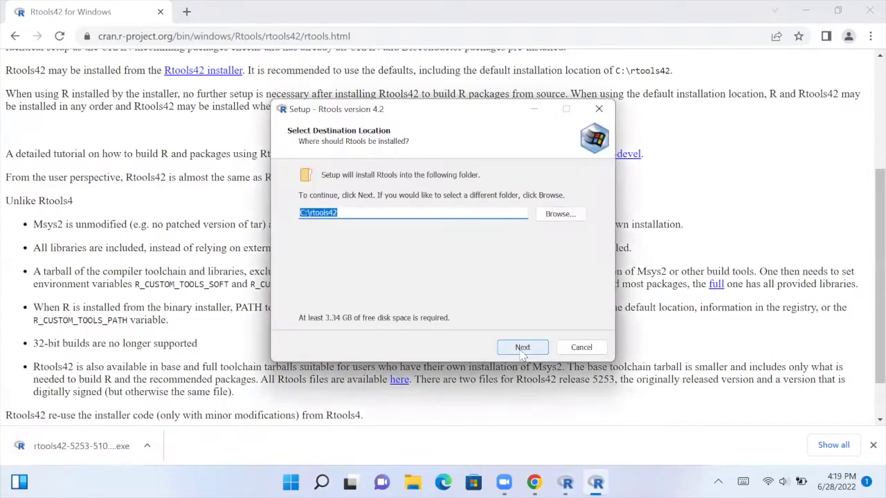
click(523, 348)
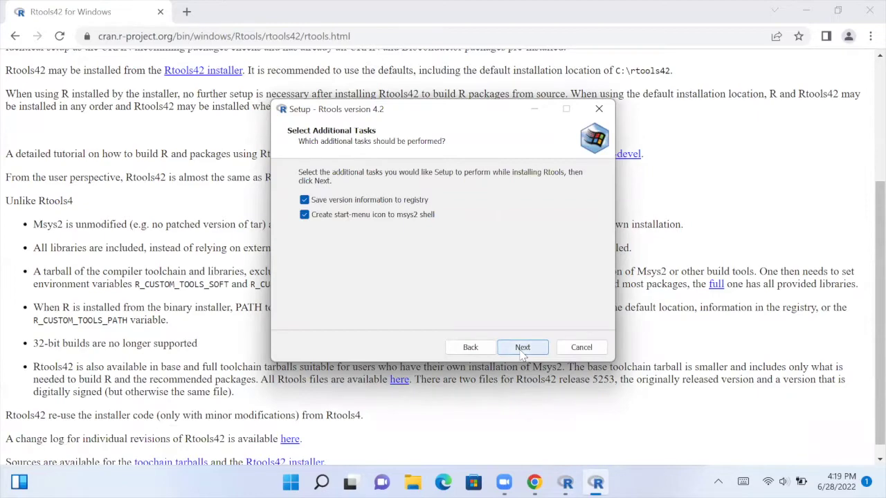
click(523, 347)
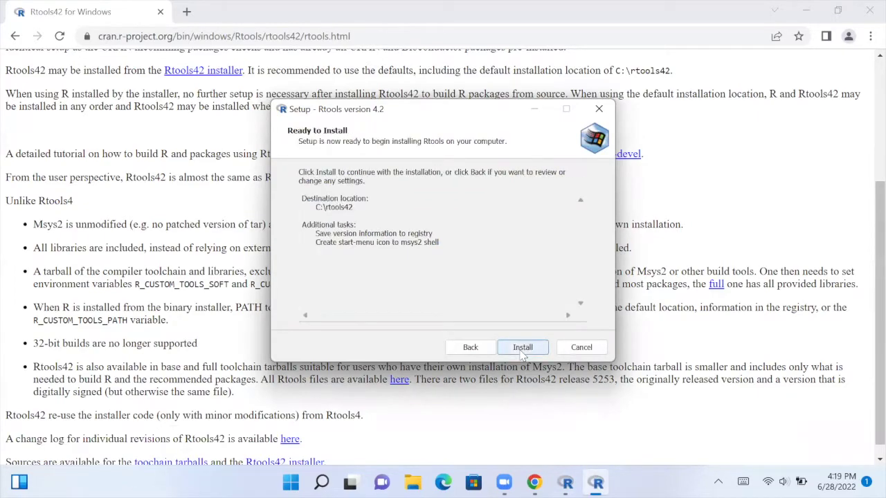
click(523, 351)
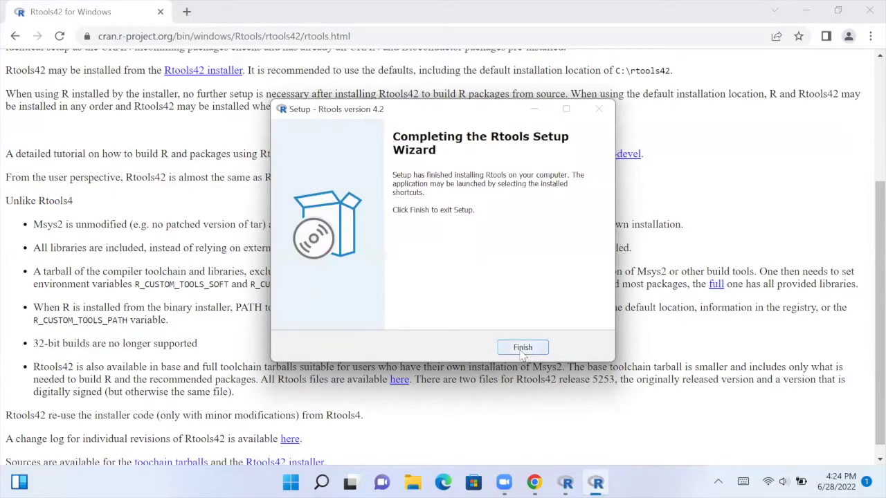
click(522, 348)
Open the RStudio download page at rstudio.com/products/rstudio/download.
click(186, 36)
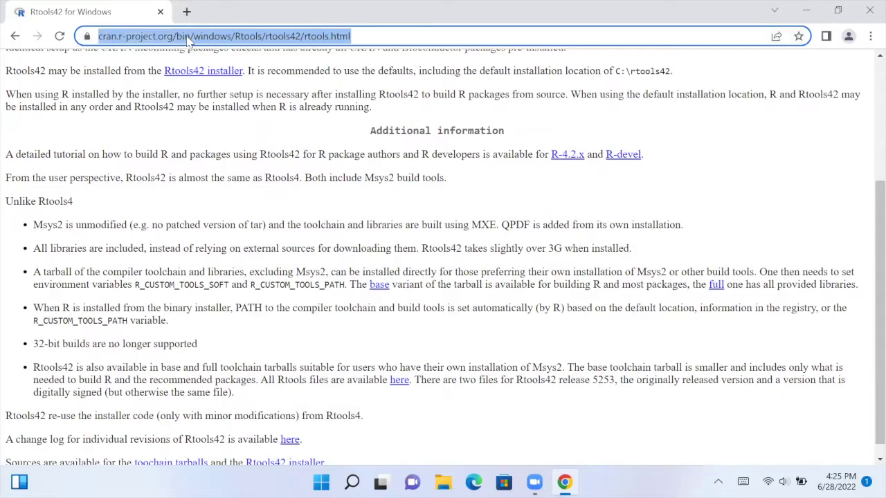
text(rstudio.co)
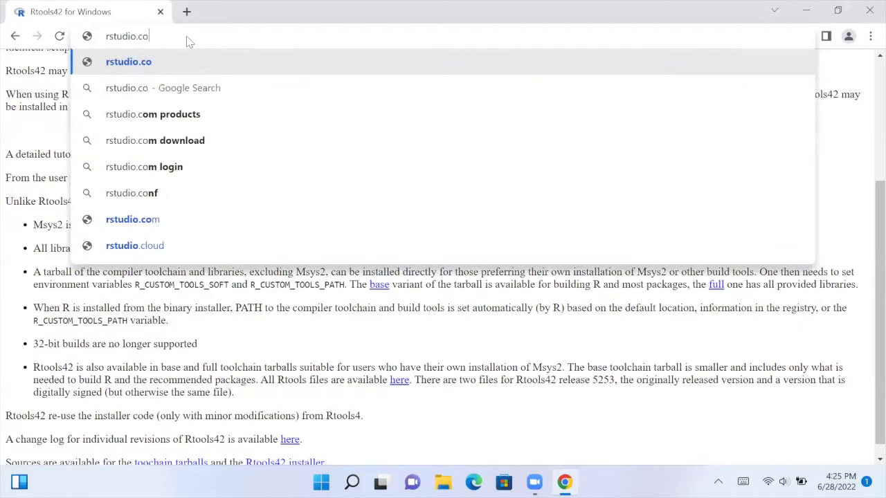
text(m/prod)
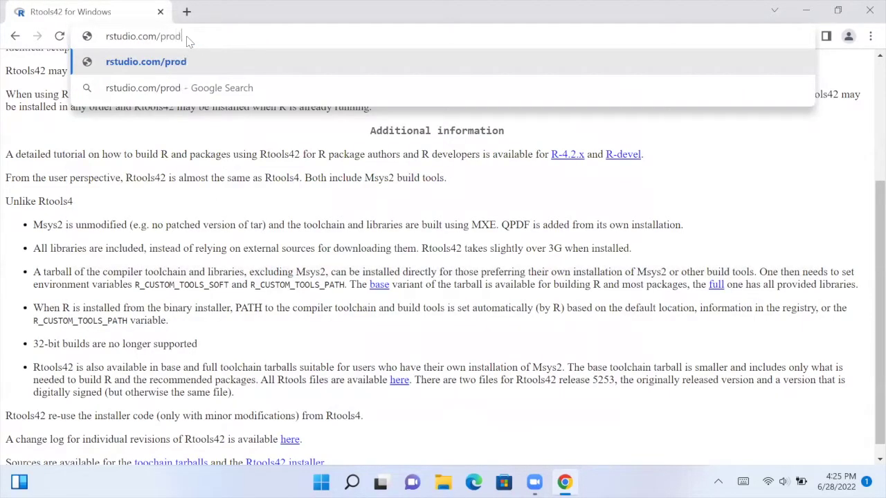
text(ucts/rstudio/downloa)
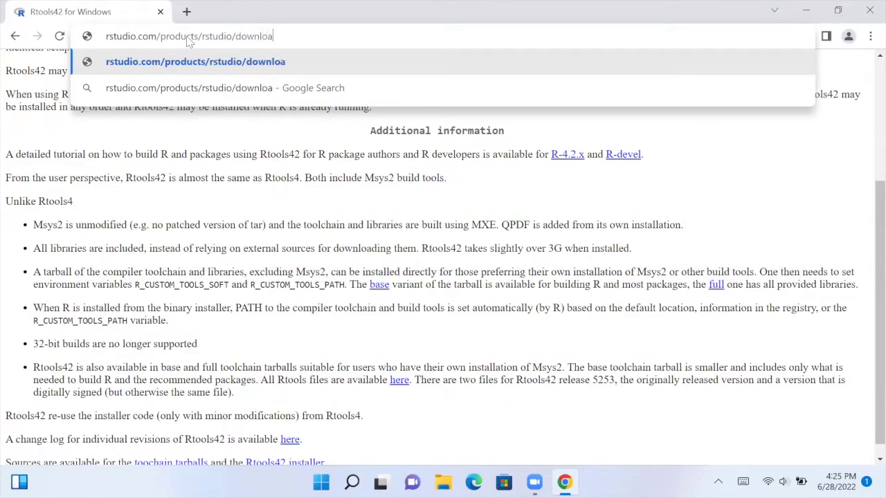
key(Return)
Download the free RStudio Desktop 2022.02.3+492 installer for Windows.
scroll(201, 317, down, 5)
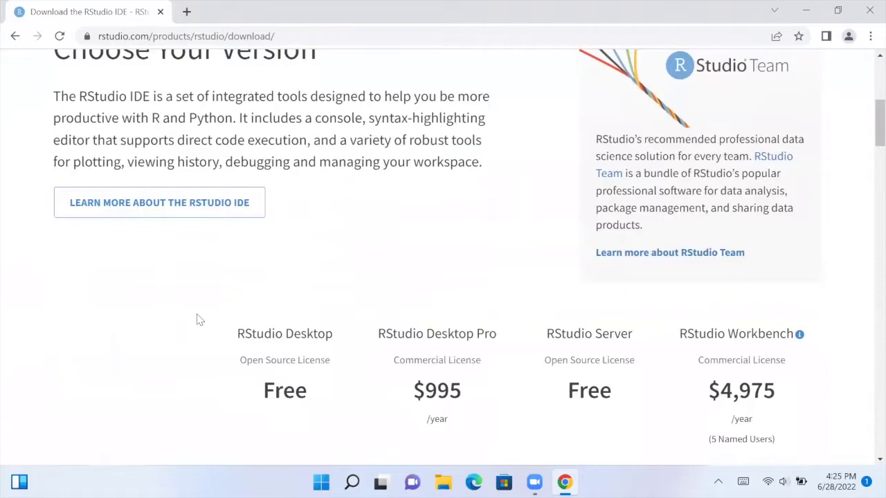
scroll(199, 320, down, 9)
scroll(199, 320, down, 5)
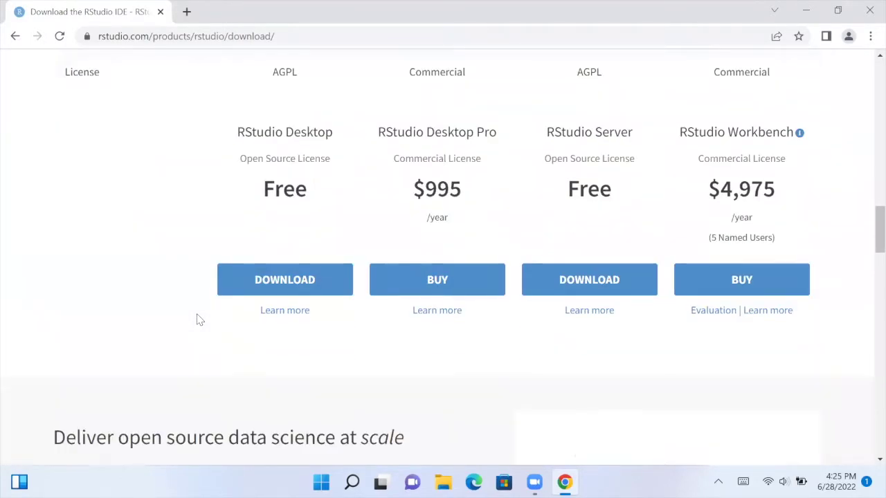
scroll(199, 320, down, 8)
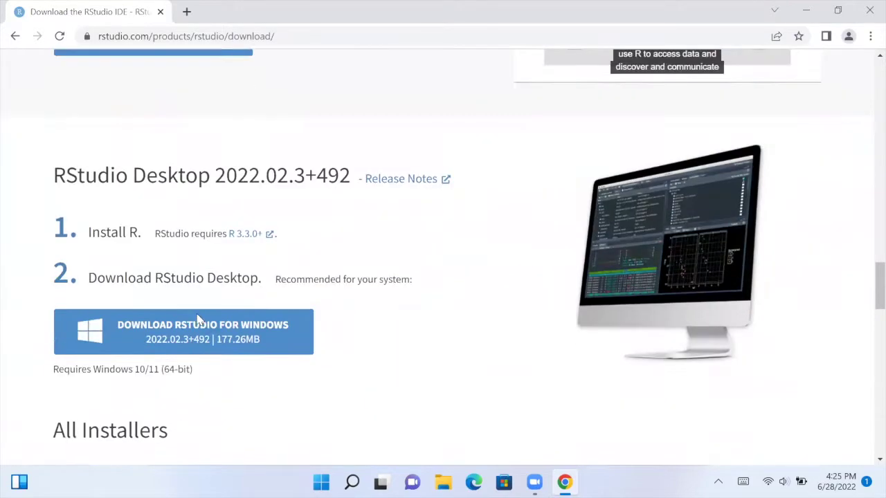
click(199, 302)
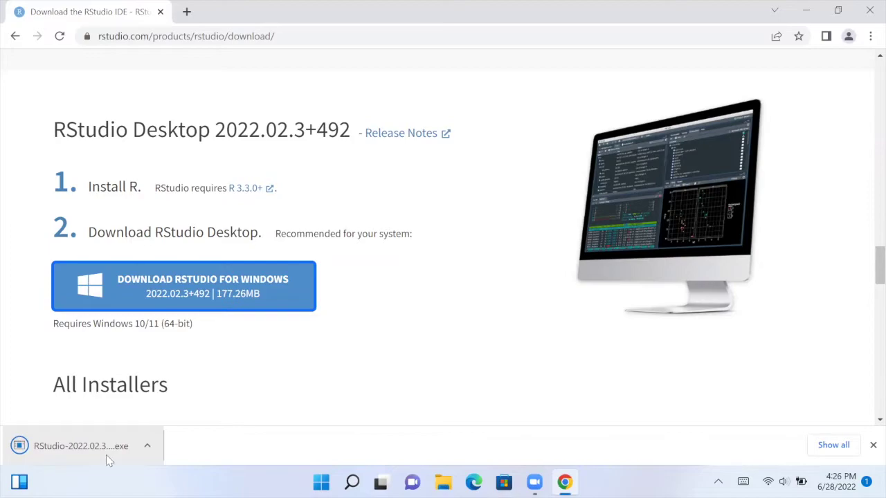
Run the downloaded RStudio installer, install to C:\Program Files\RStudio with the RStudio Start Menu folder, and close the setup.
click(106, 454)
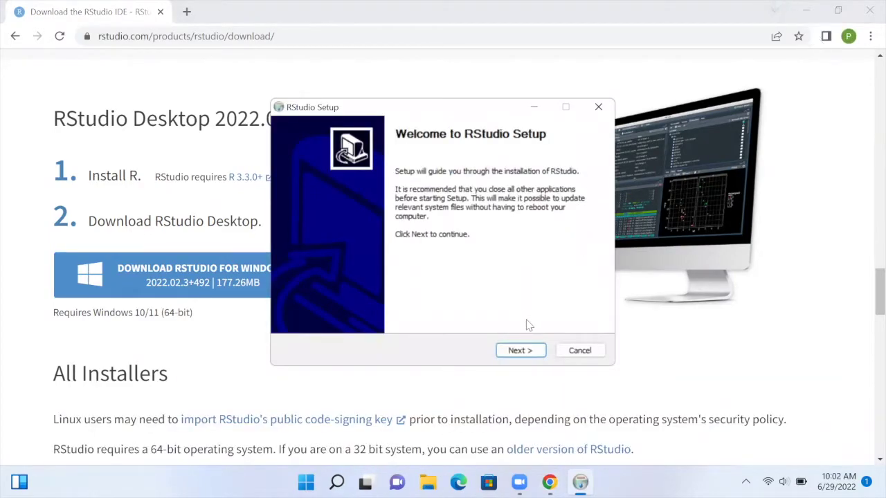
click(541, 357)
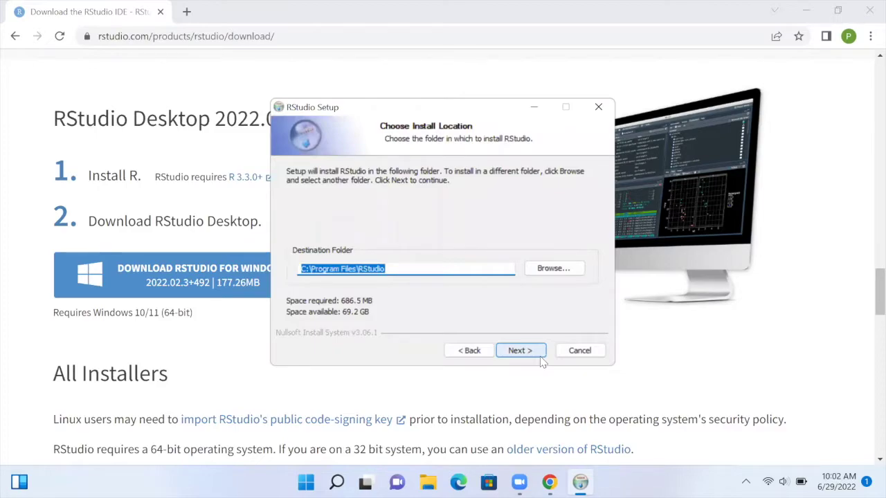
click(543, 362)
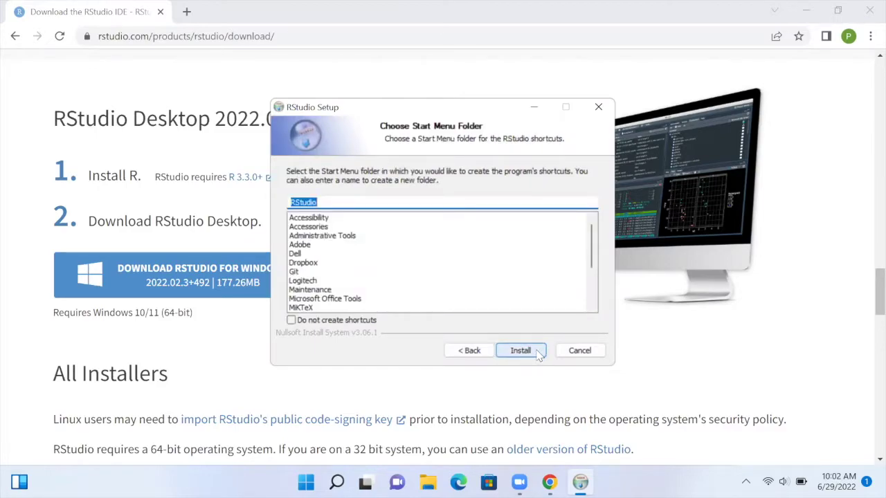
click(539, 355)
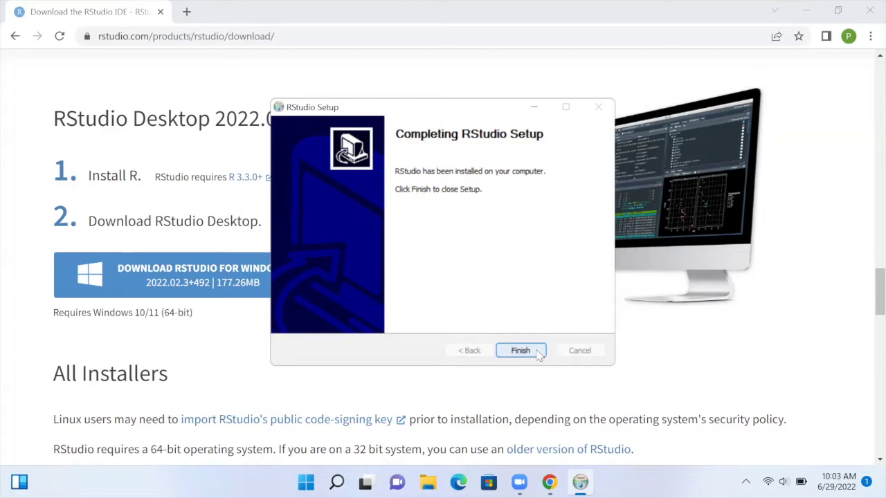
click(520, 351)
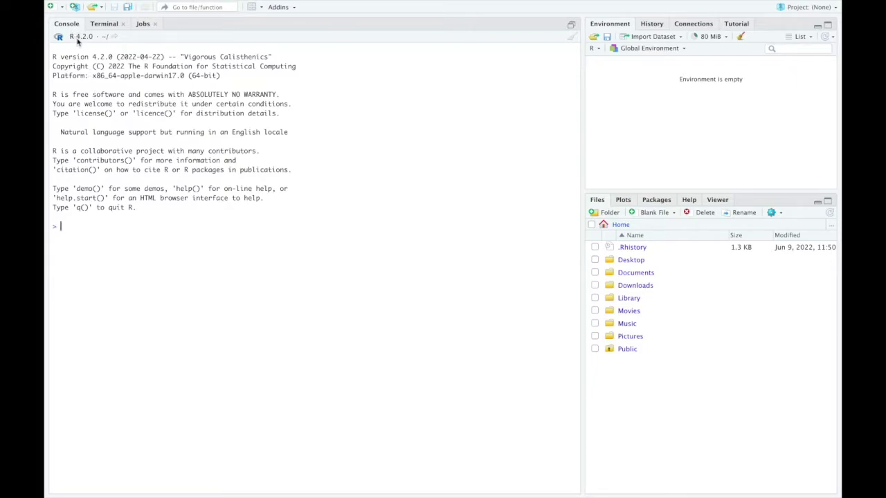
Install the devtools and sourcetools packages from the R console with install.packages().
text(install.packages()
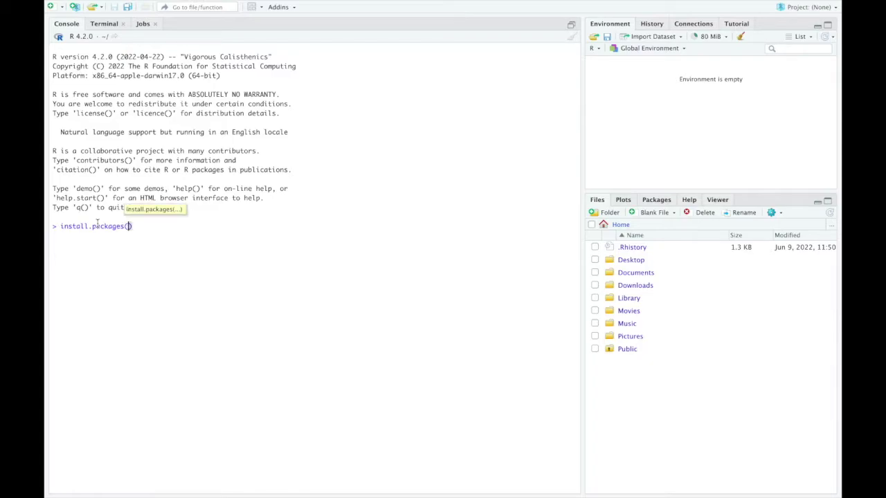
text("devtools)
key(Return)
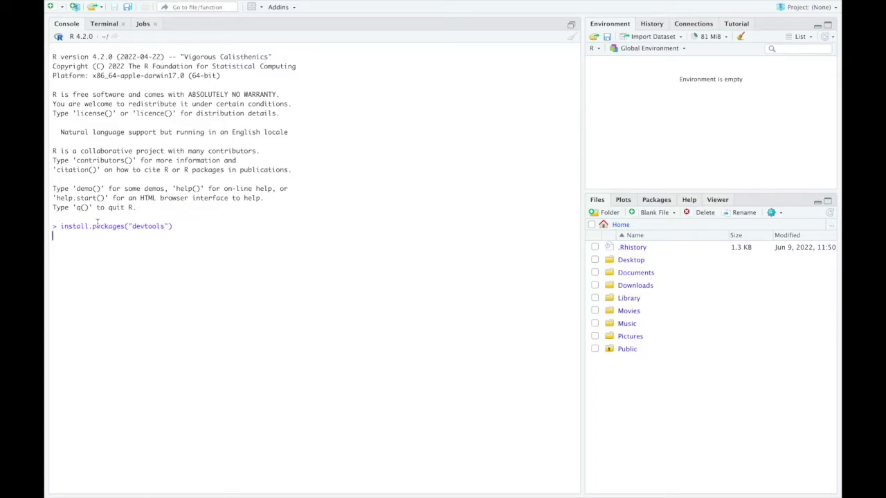
text(install.)
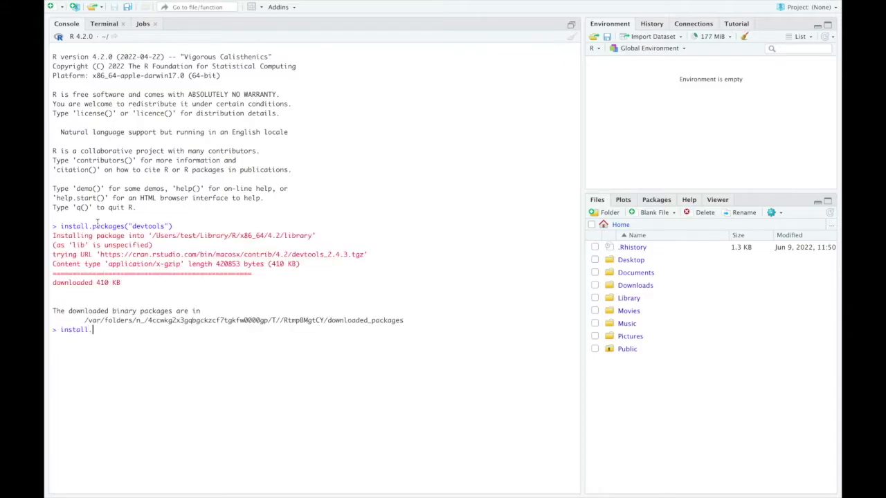
text(packages(")
text(sourcetools)
key(Return)
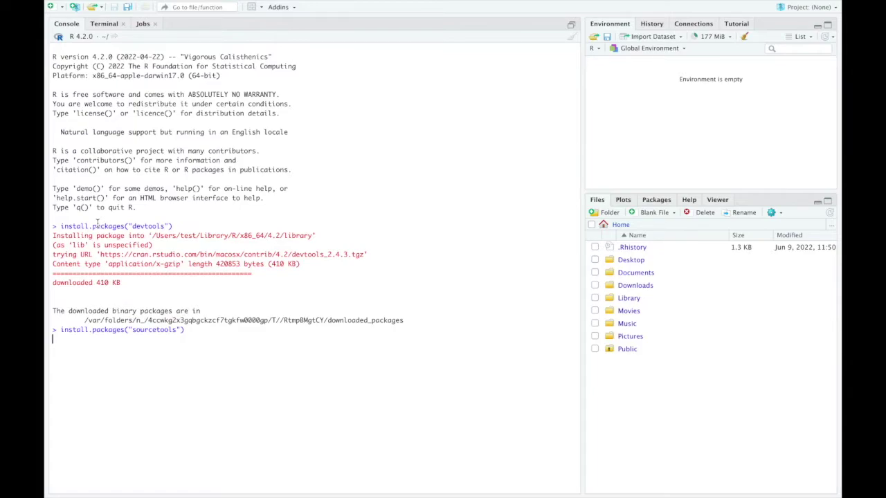
Install the shiny and markdown packages from the R console with install.packages().
text(install)
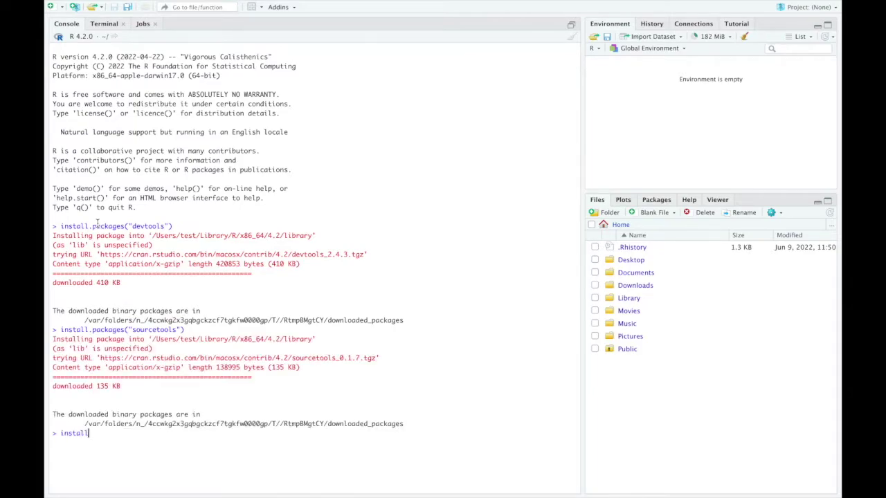
text(.packages("shiny"))
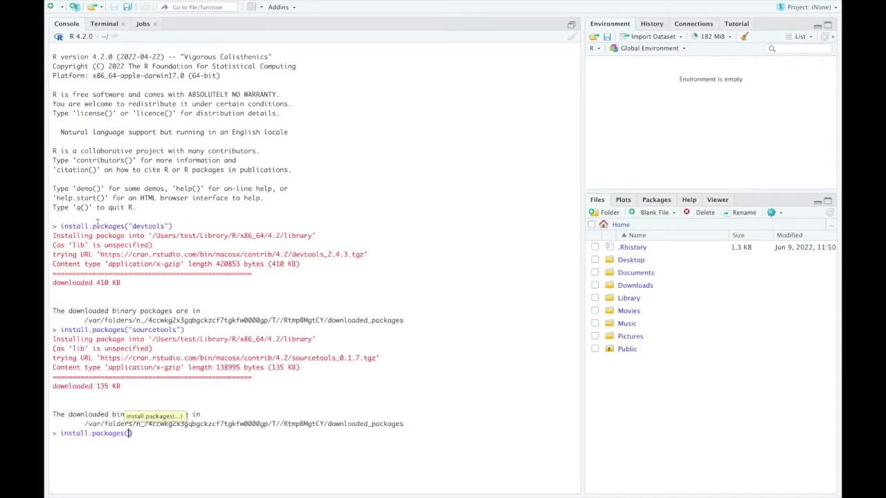
key(Return)
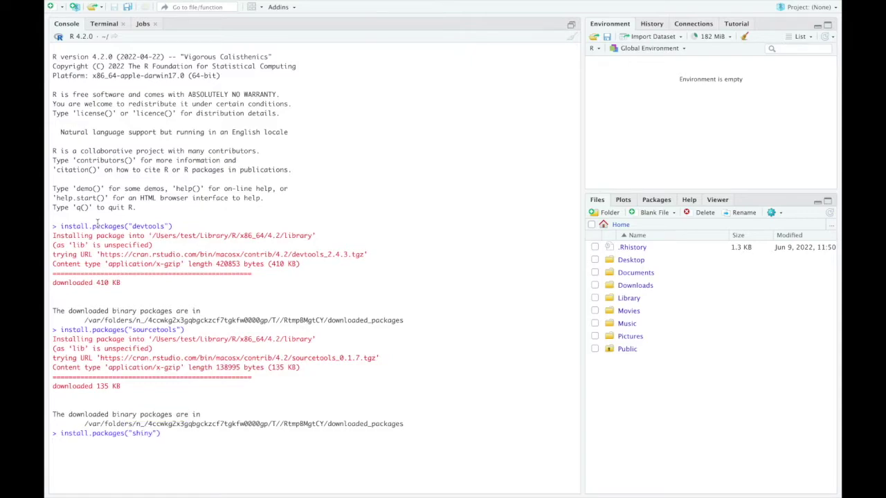
text(install.packages(")
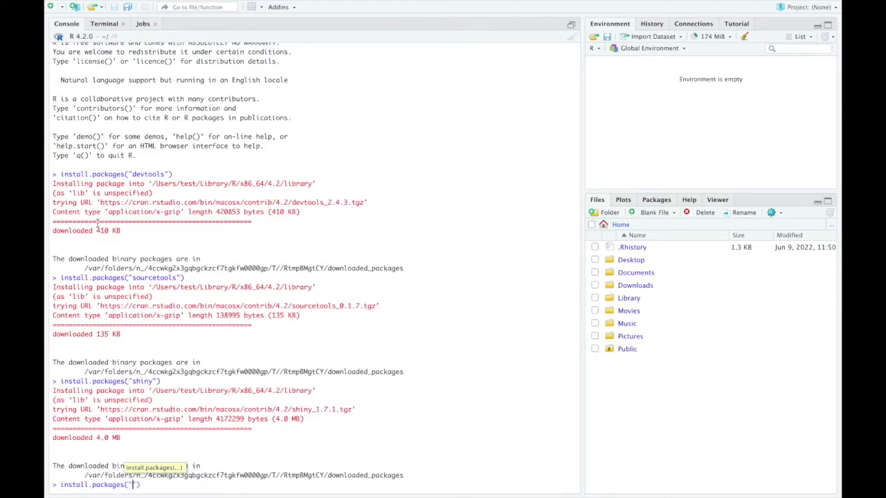
text(markdown)
key(Return)
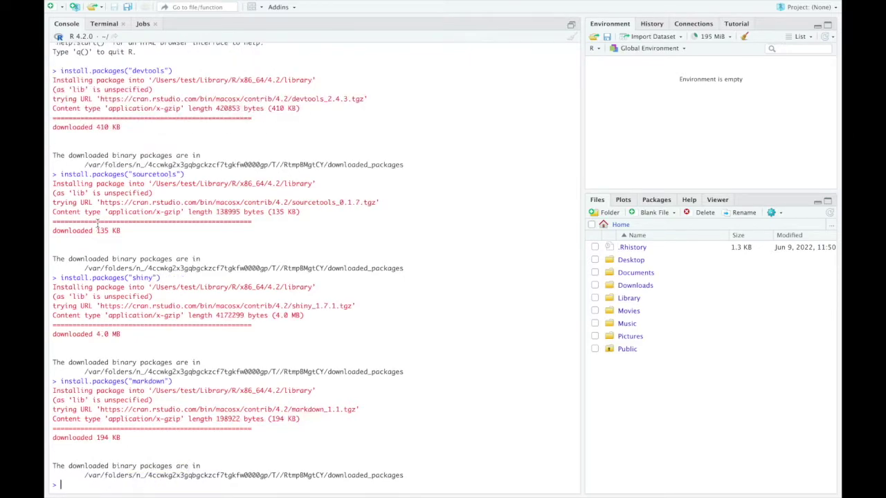
Install the ggplot2 and rclipboard packages from the R console with install.packages().
text(install.pac)
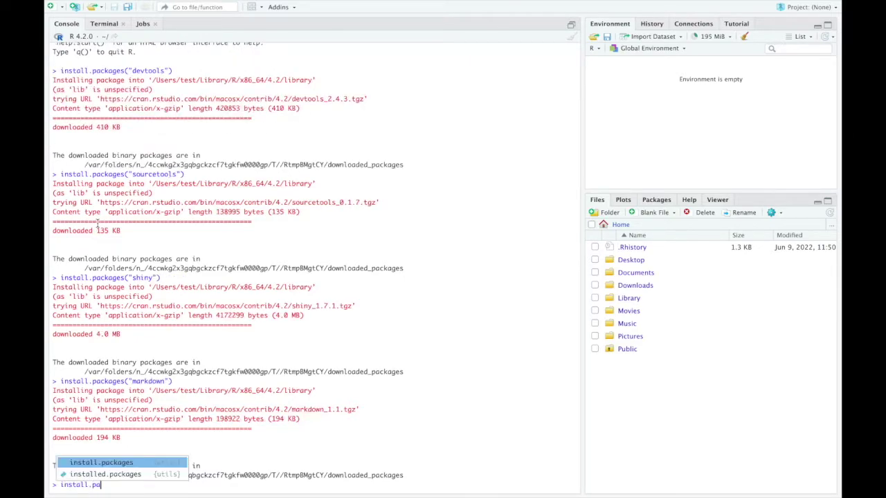
key(Tab)
text("ggplot2)
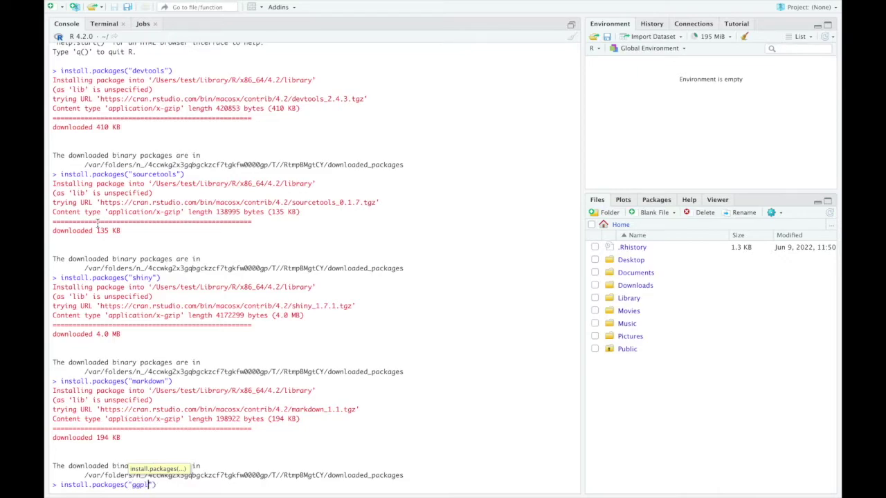
key(Return)
text(install.pa)
key(Tab)
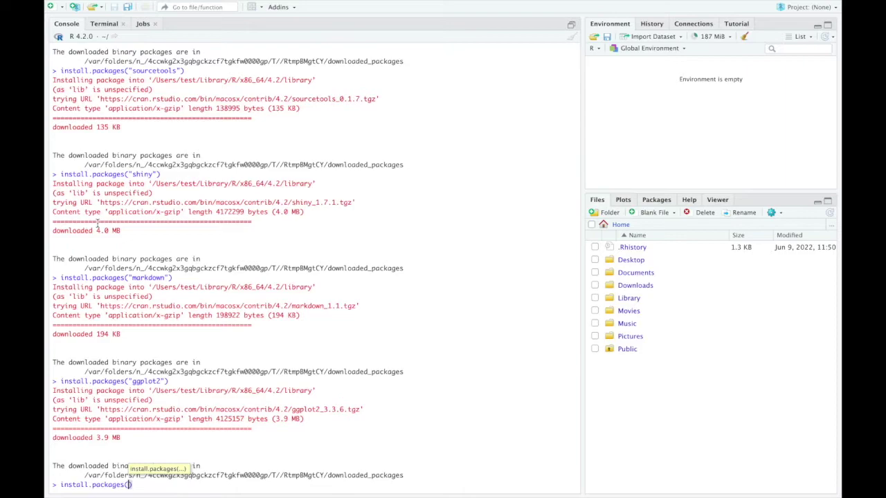
text("rclipboard)
key(Return)
Install the Kendall and SingleCaseES packages from the R console with install.packages().
text(install.pac)
key(Tab)
text("Kendall)
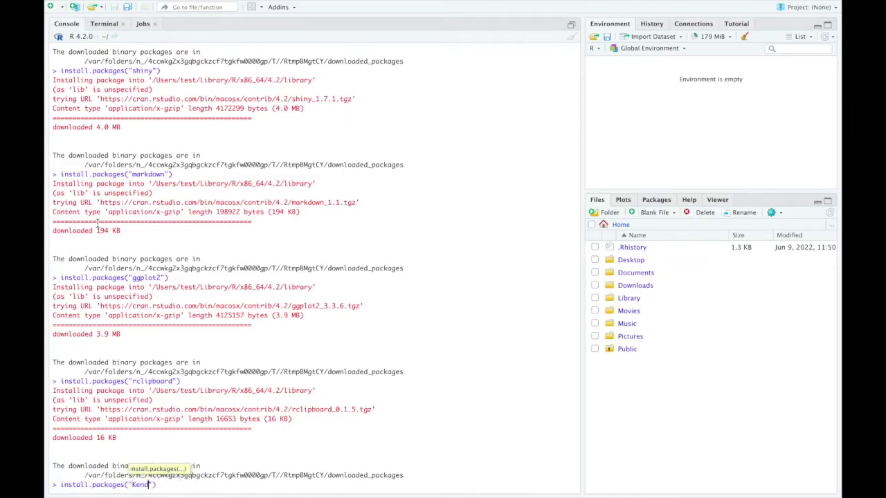
key(Return)
text(install.p)
key(Tab)
text("SingleCaseES)
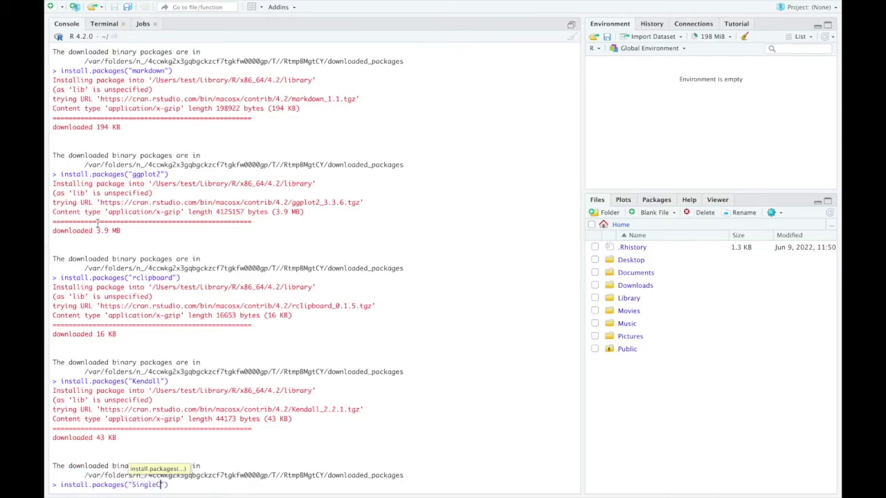
key(Return)
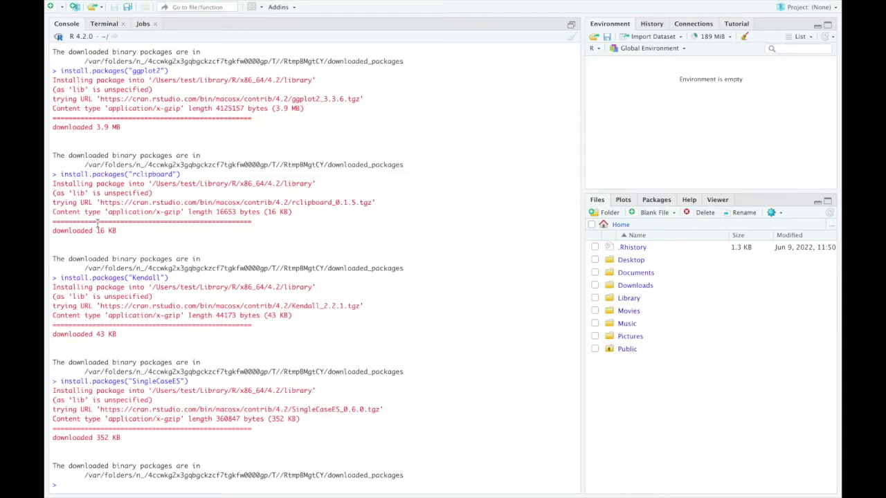
Load the SingleCaseES library and launch the effect size calculator with SCD_effect_sizes().
text(library(SingleCaseES)
key(Return)
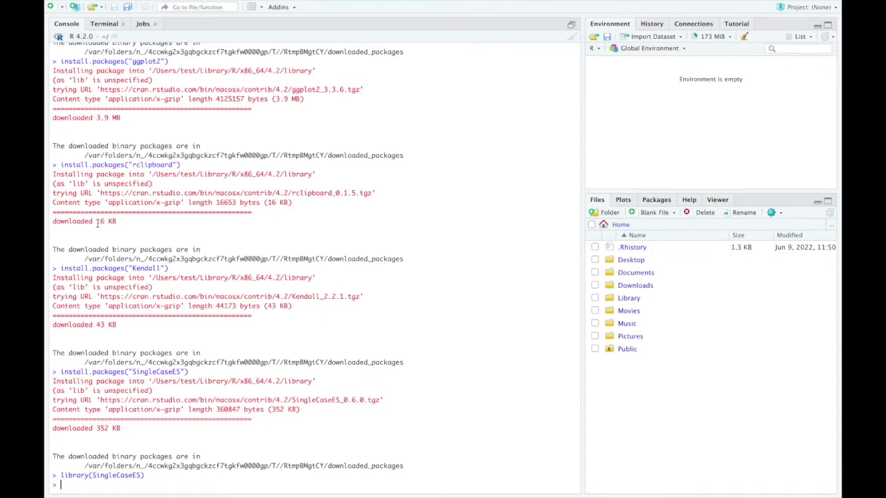
text(SCD_effec)
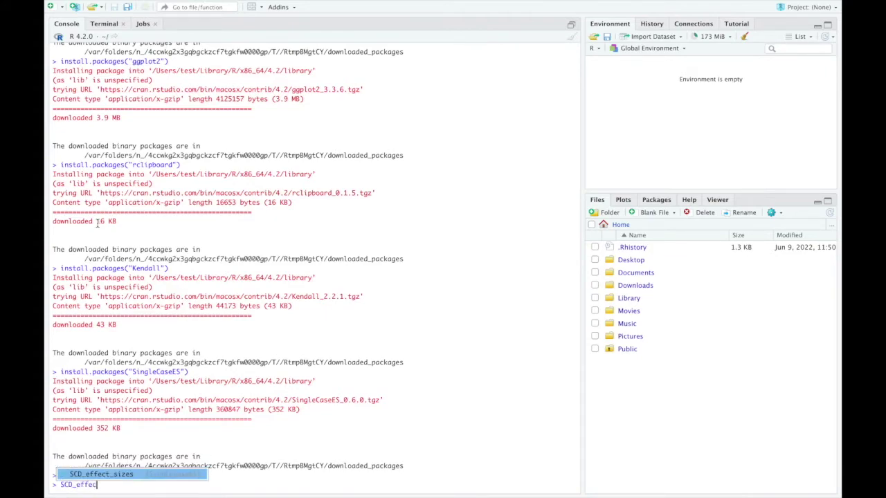
key(Tab)
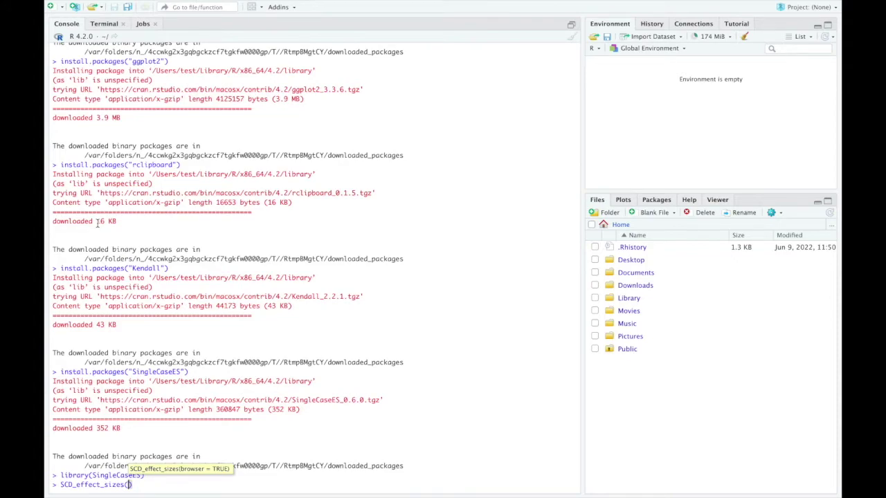
key(Return)
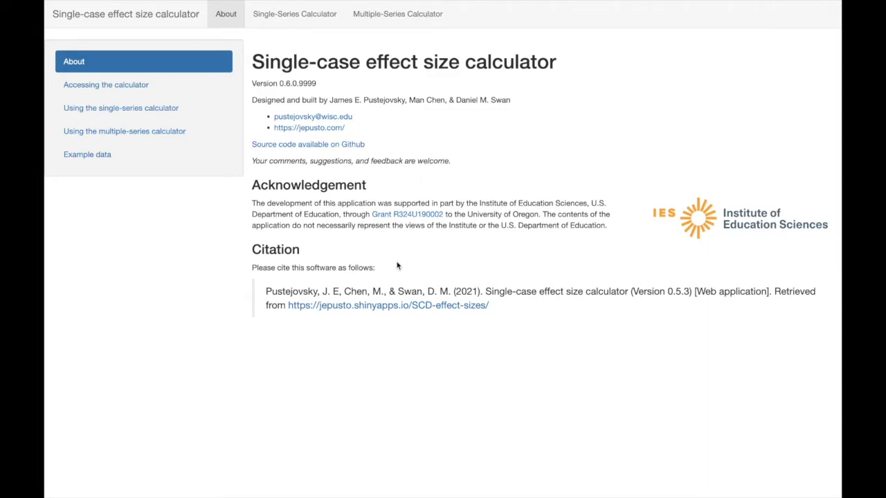
Look through the calculator's access, single-series, multiple-series and example data help pages, and view the Single-Series and Multiple-Series Calculators.
click(197, 90)
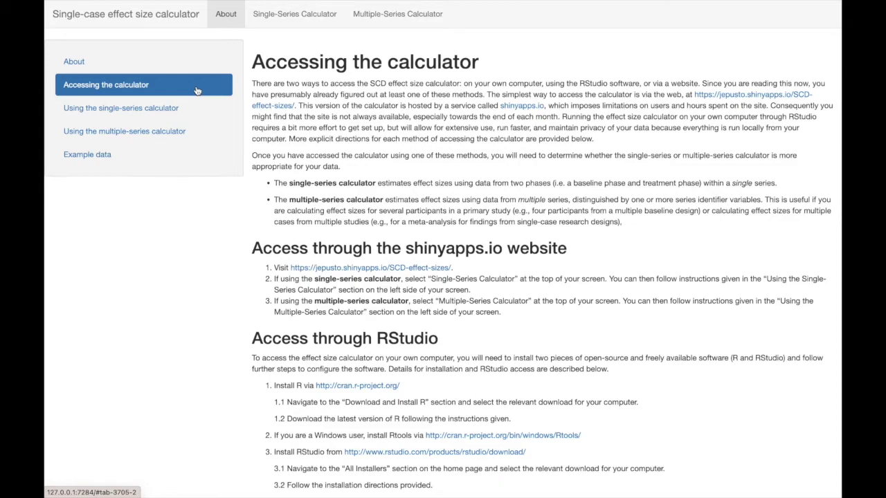
click(190, 109)
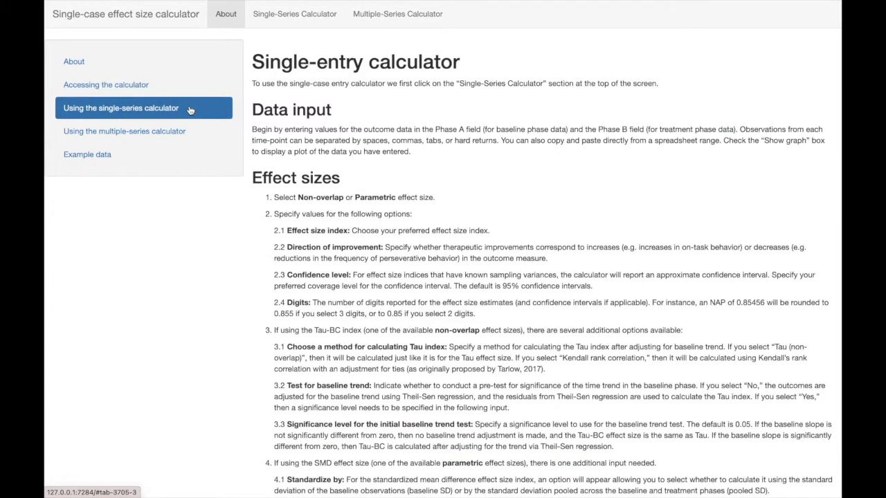
click(189, 132)
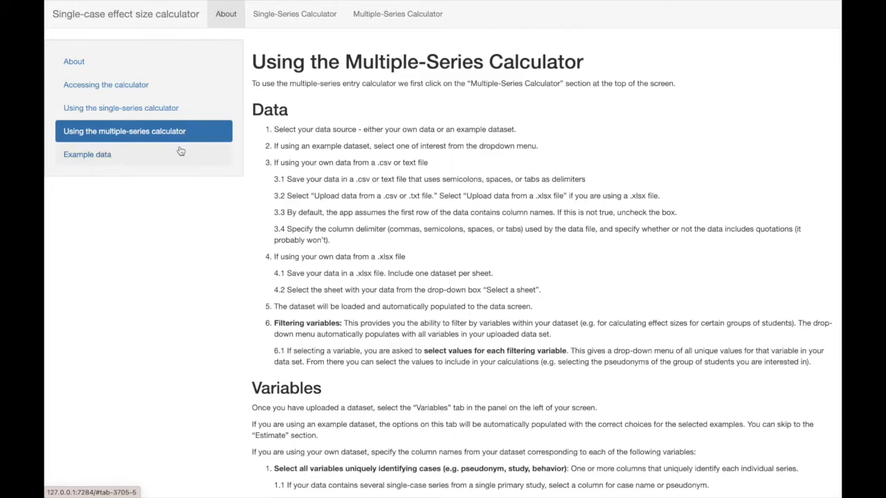
click(179, 151)
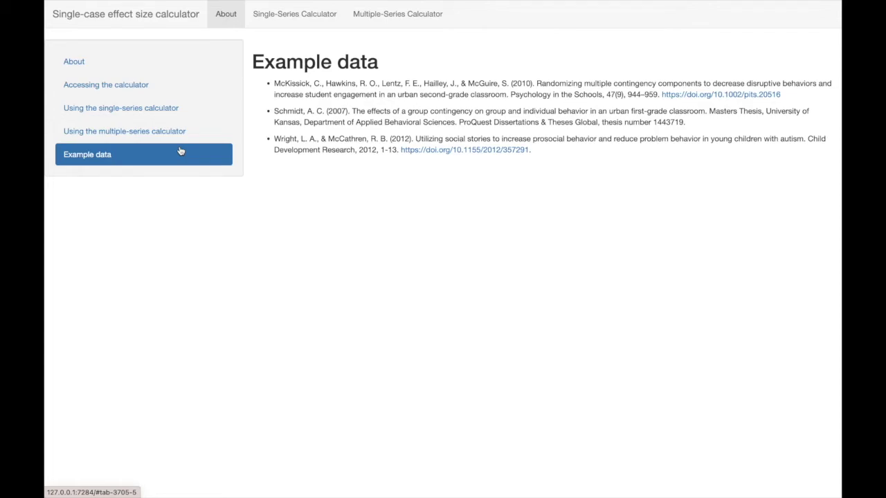
click(284, 22)
click(374, 22)
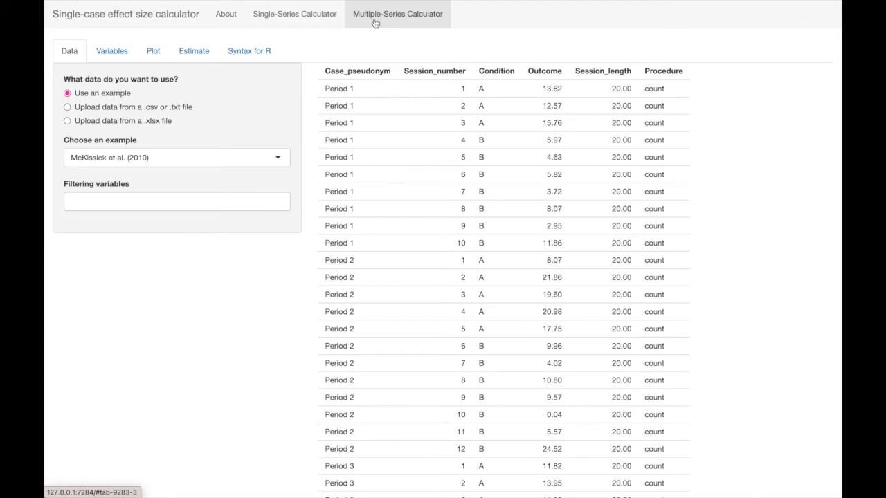
Close the calculator web page, return to RStudio and stop the running SCD_effect_sizes() app.
mouse_move(60, 4)
click(58, 21)
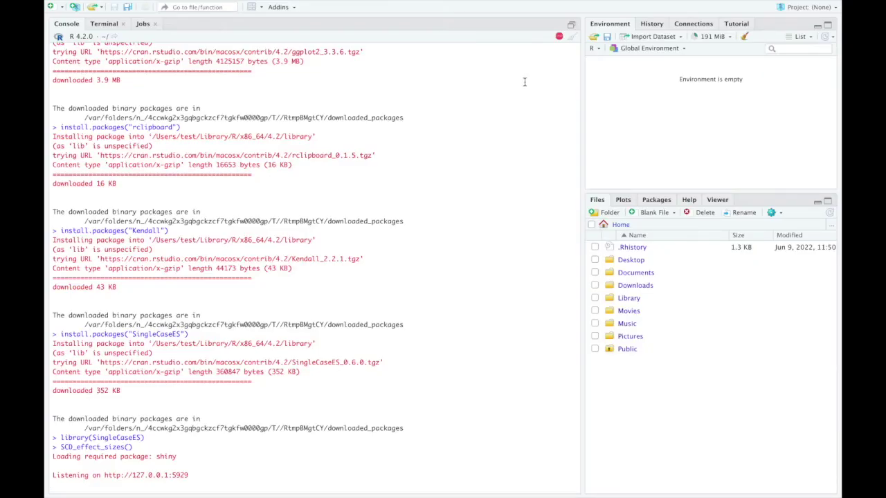
click(560, 37)
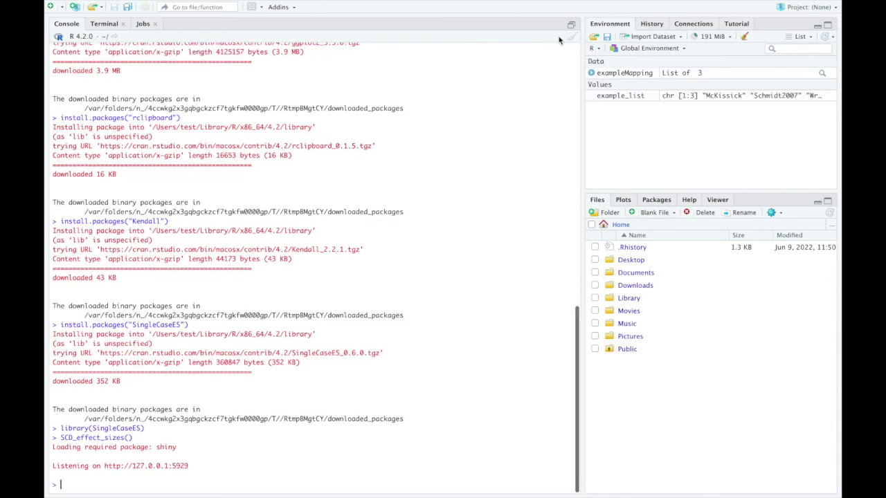